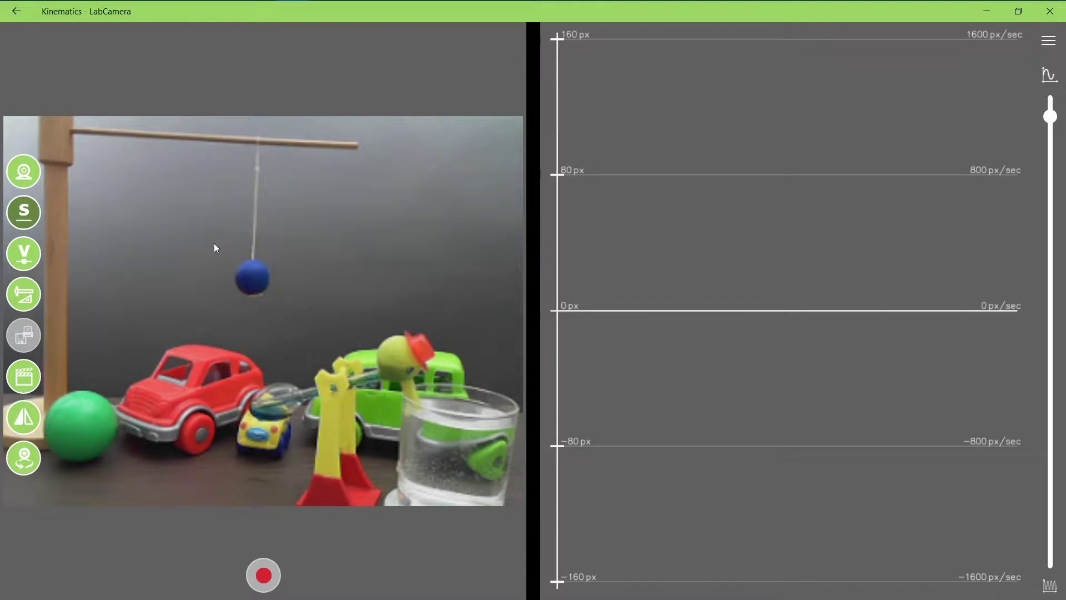
Track the hanging blue ball so its position plots as a blue trace.
click(250, 272)
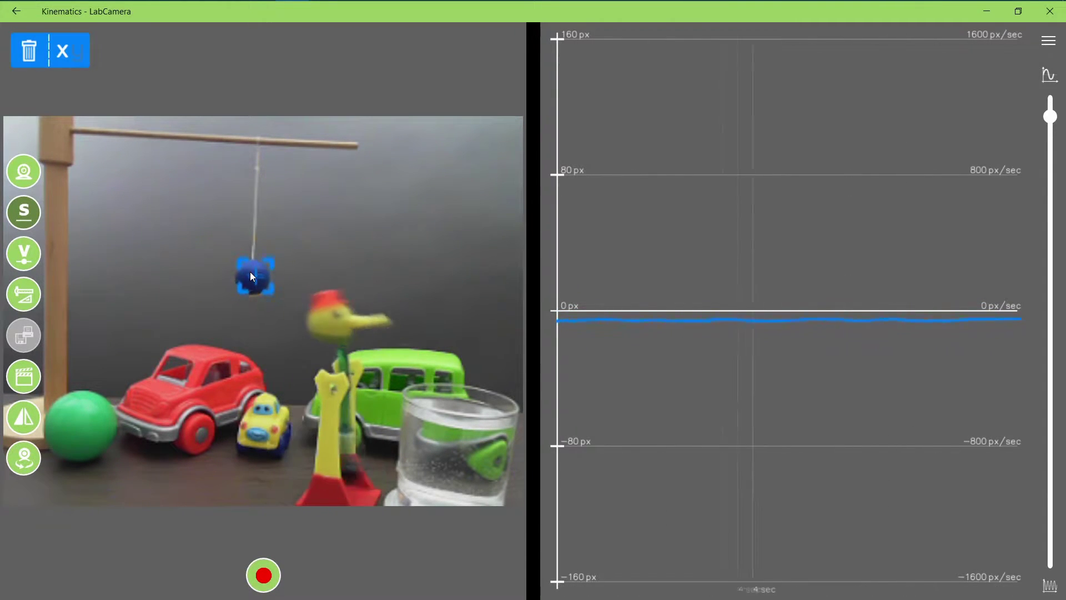
Add trackers to the red toy car and green ball, then delete both trackers.
click(195, 398)
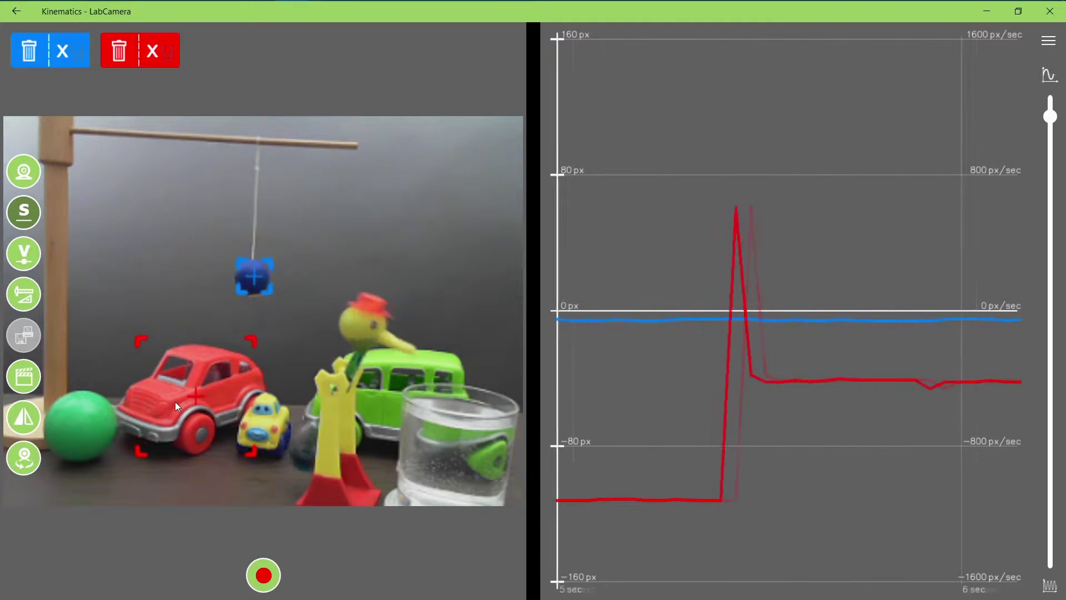
click(81, 428)
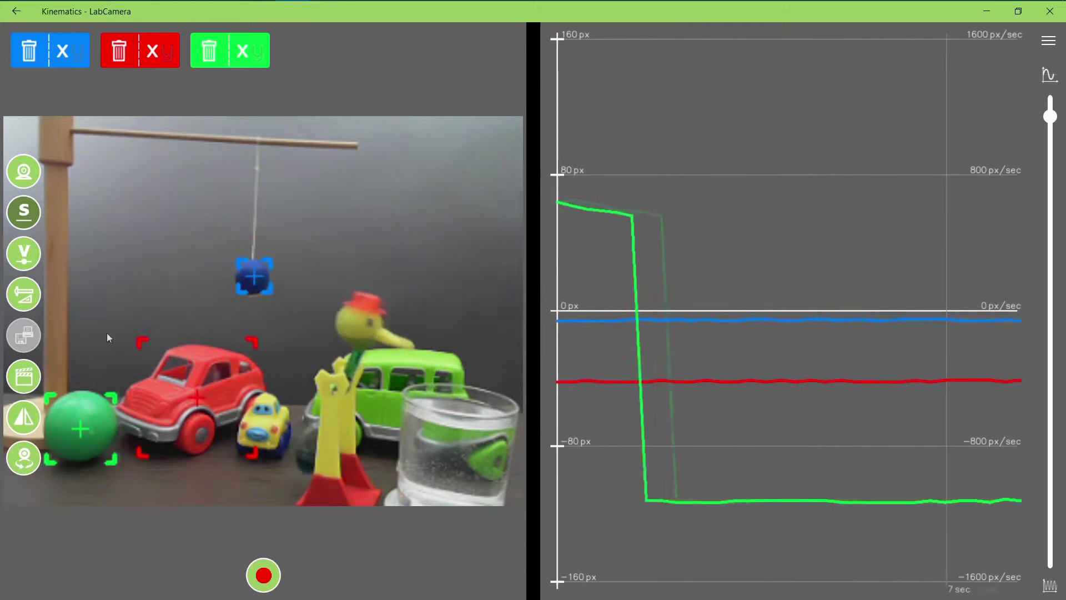
click(115, 55)
click(118, 51)
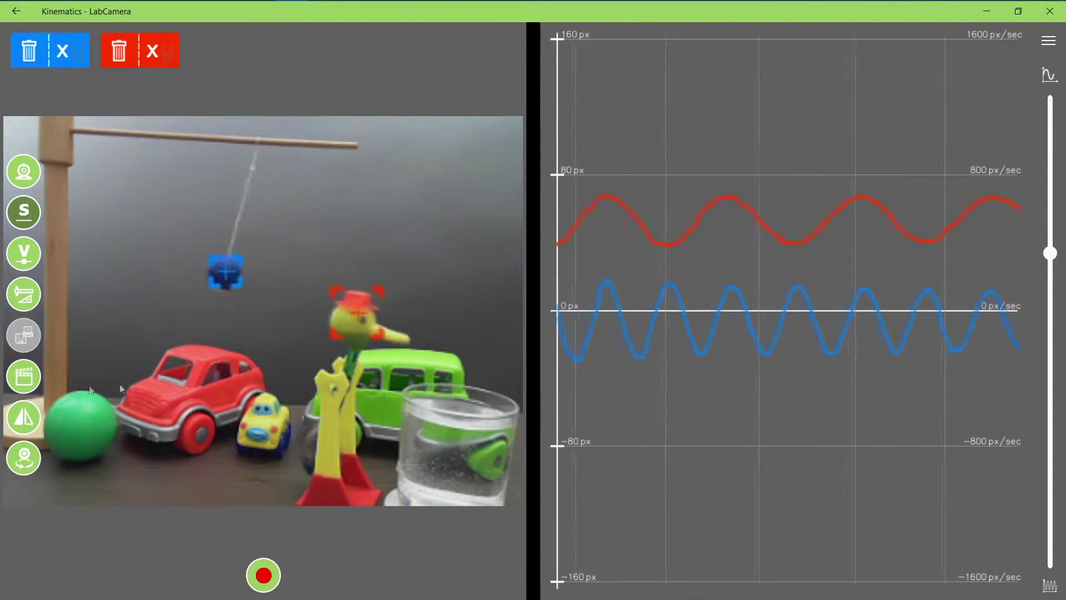
Switch to trail mode so the ball's and duck's paths draw over the live video.
click(24, 177)
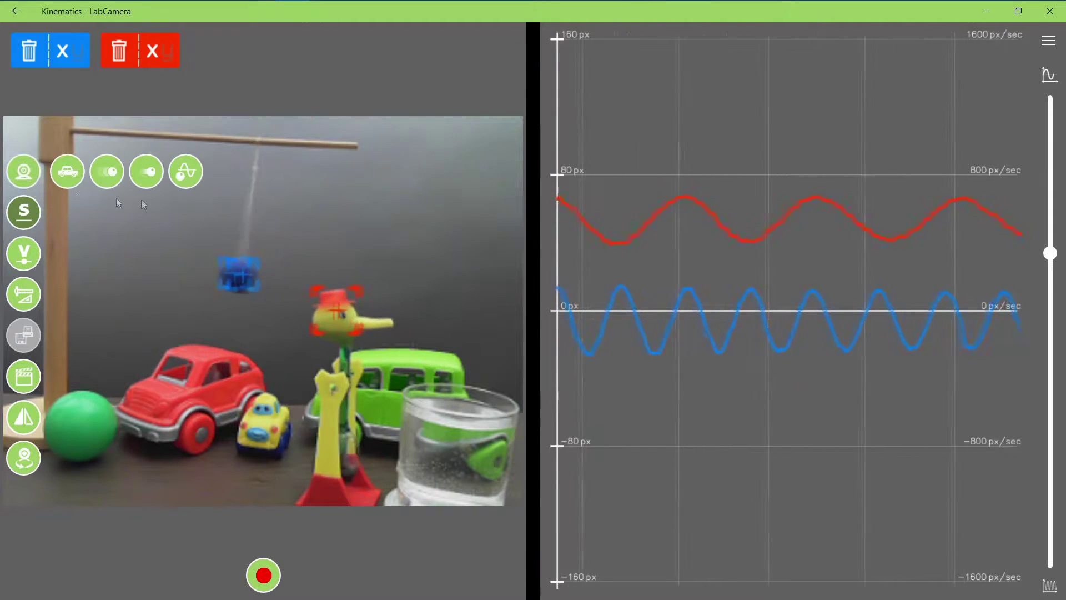
click(182, 182)
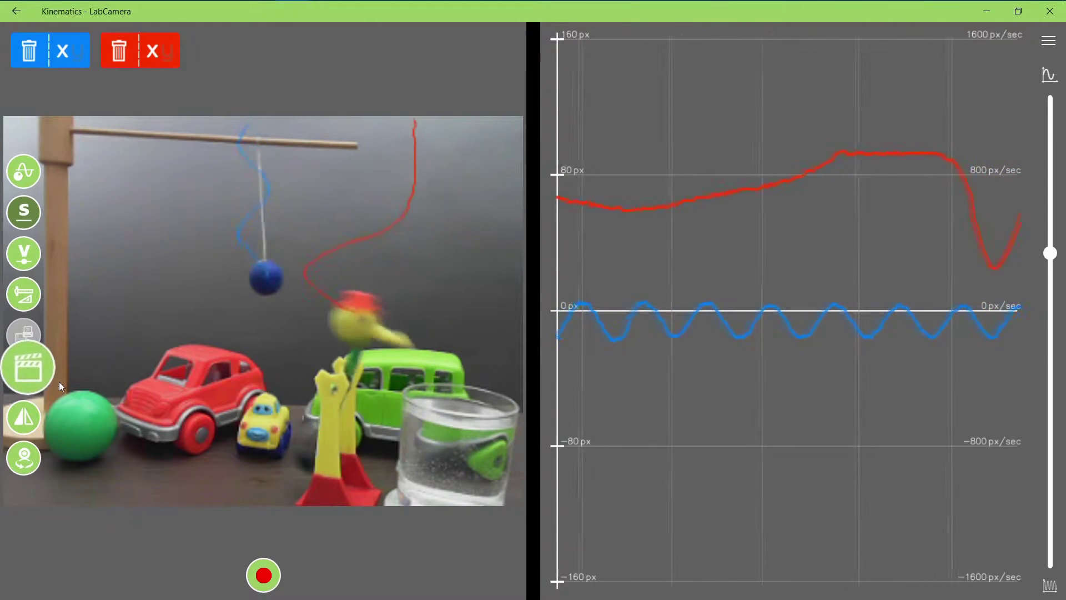
Load recorded video 22 of the two coupled pendulums.
click(31, 384)
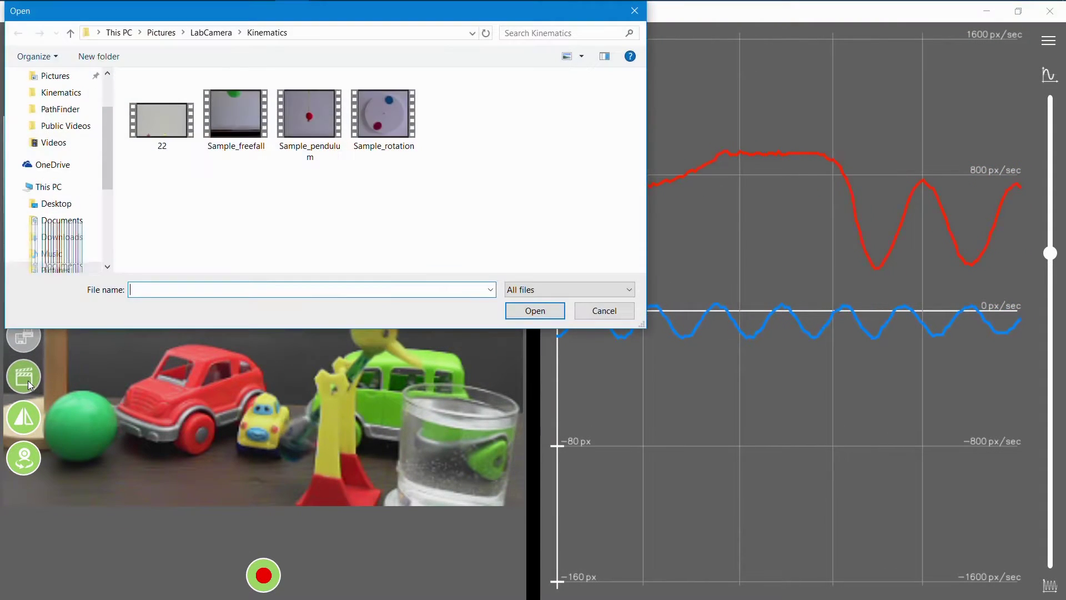
double_click(166, 137)
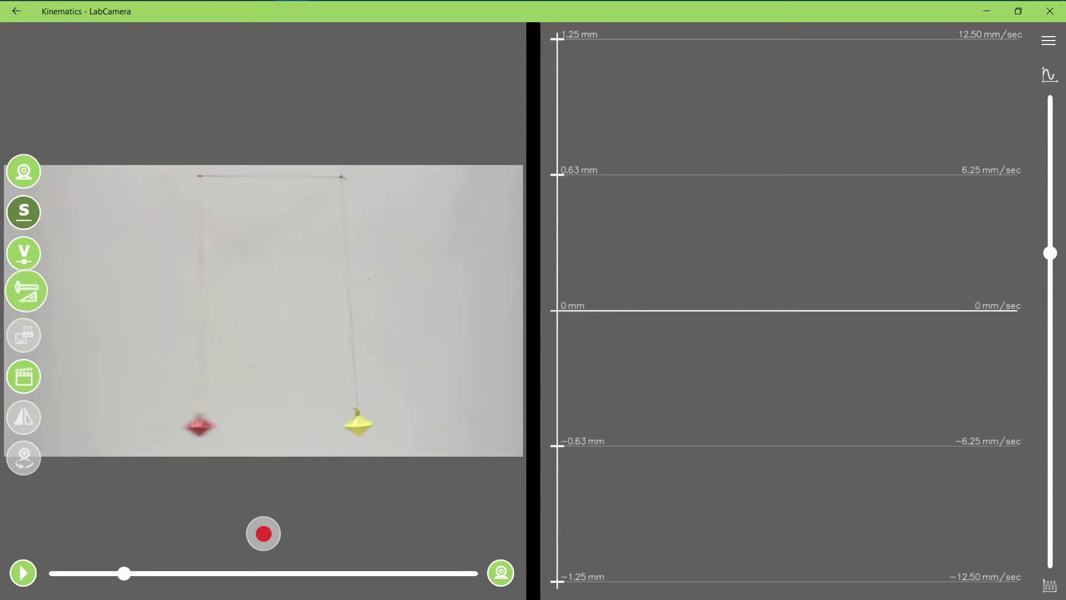
Calibrate the scale to 2 cm using a reference line across the yellow bob.
click(25, 291)
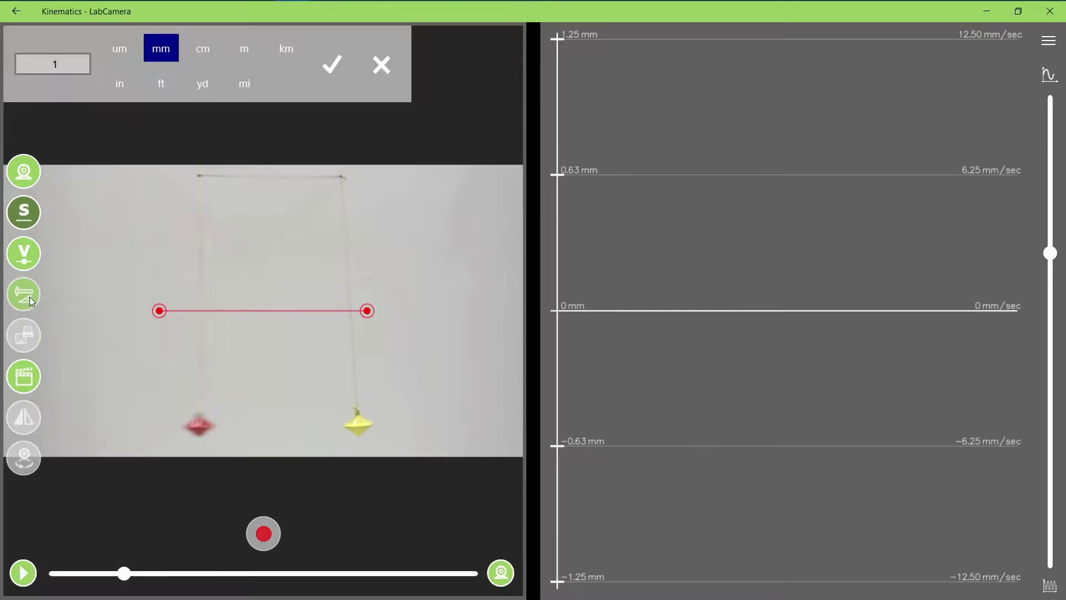
drag(160, 309, 347, 426)
drag(388, 314, 389, 387)
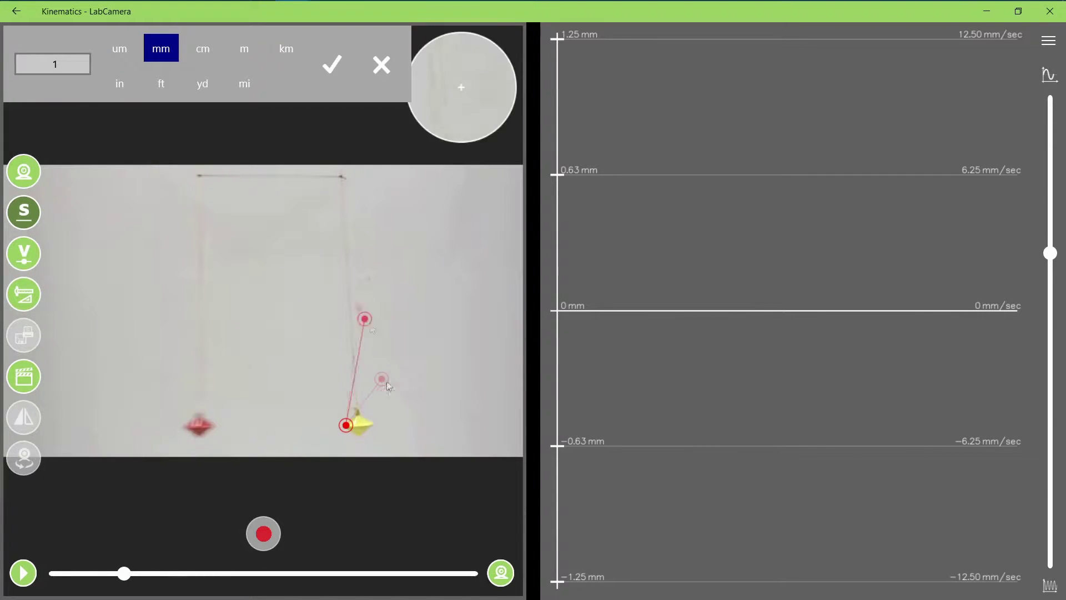
drag(379, 432, 380, 432)
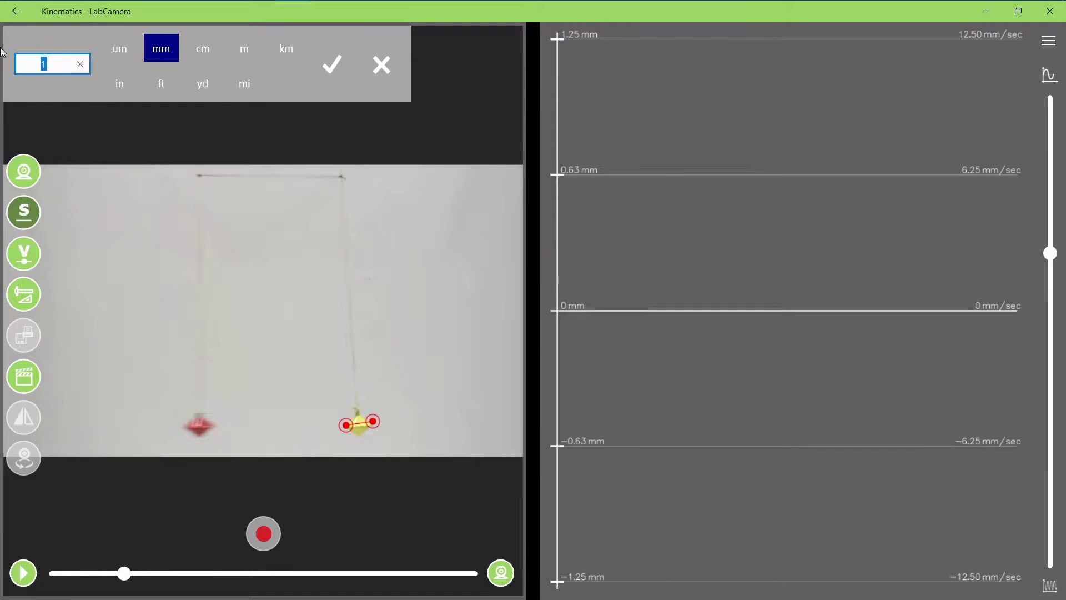
click(333, 78)
Track the red and yellow pendulum bobs and start recording their motion.
click(201, 428)
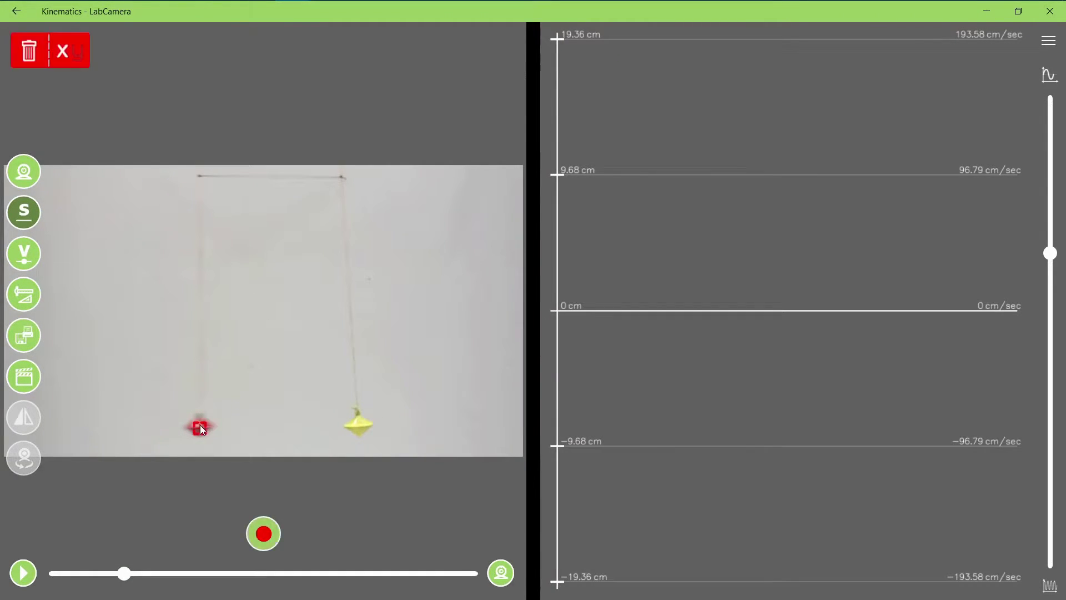
click(366, 431)
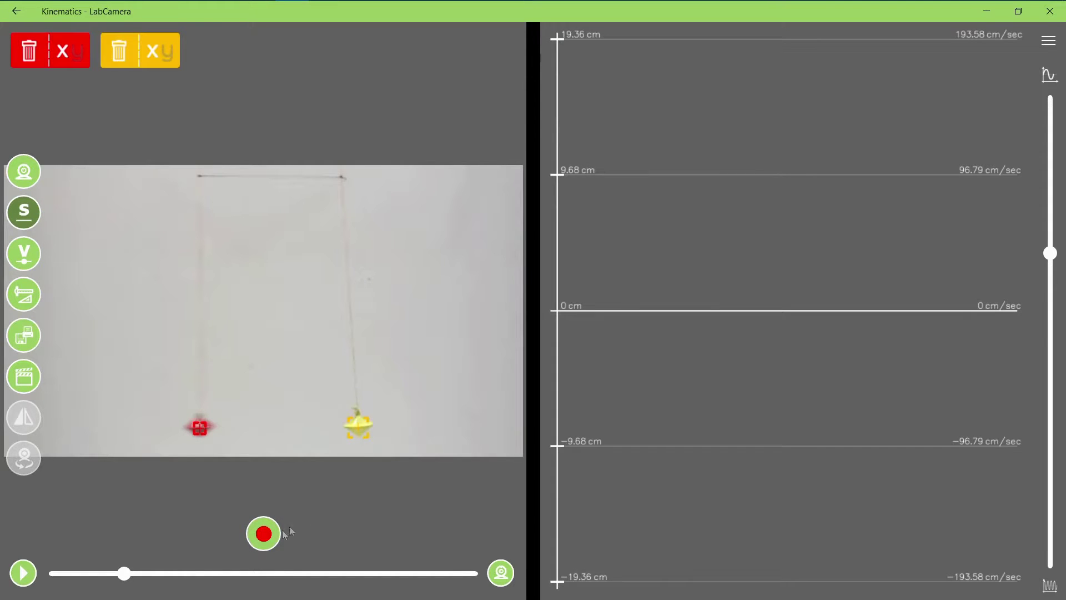
click(266, 538)
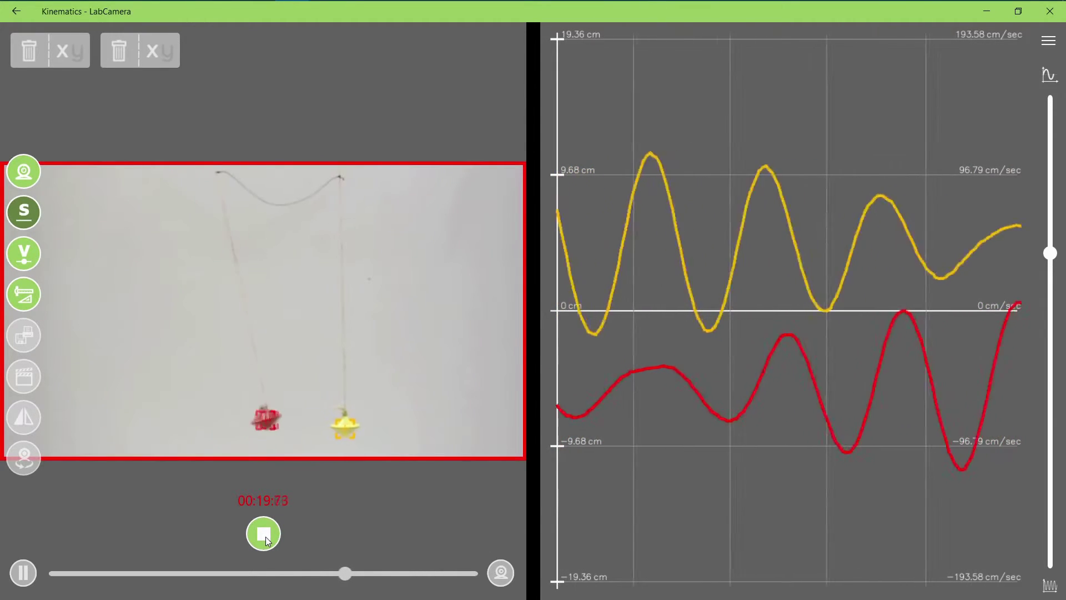
Stop recording and show only the bobs' velocity curves on the full-screen graph.
click(264, 535)
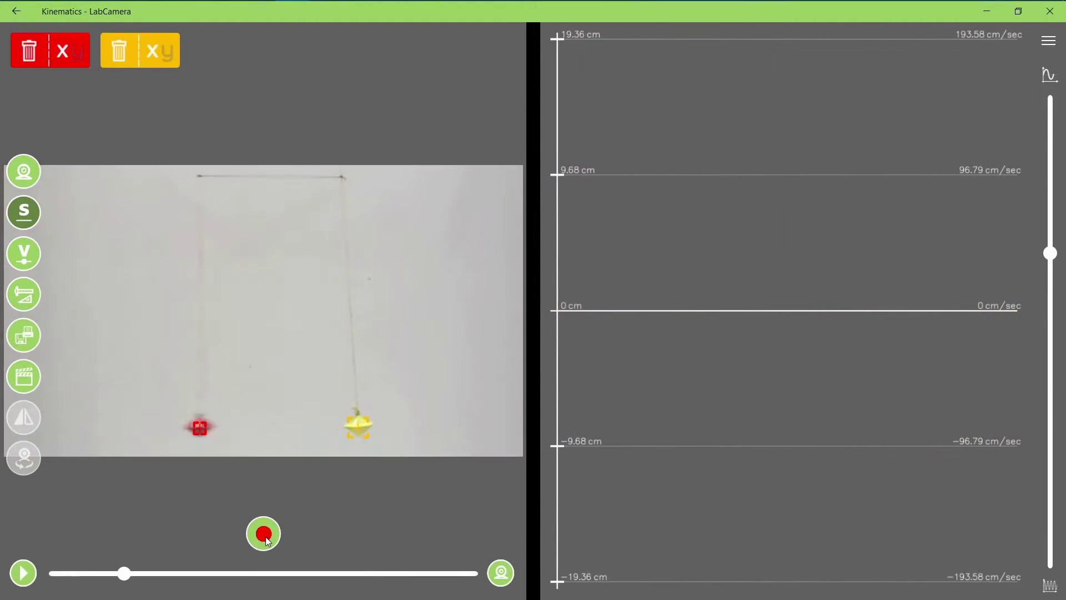
click(26, 342)
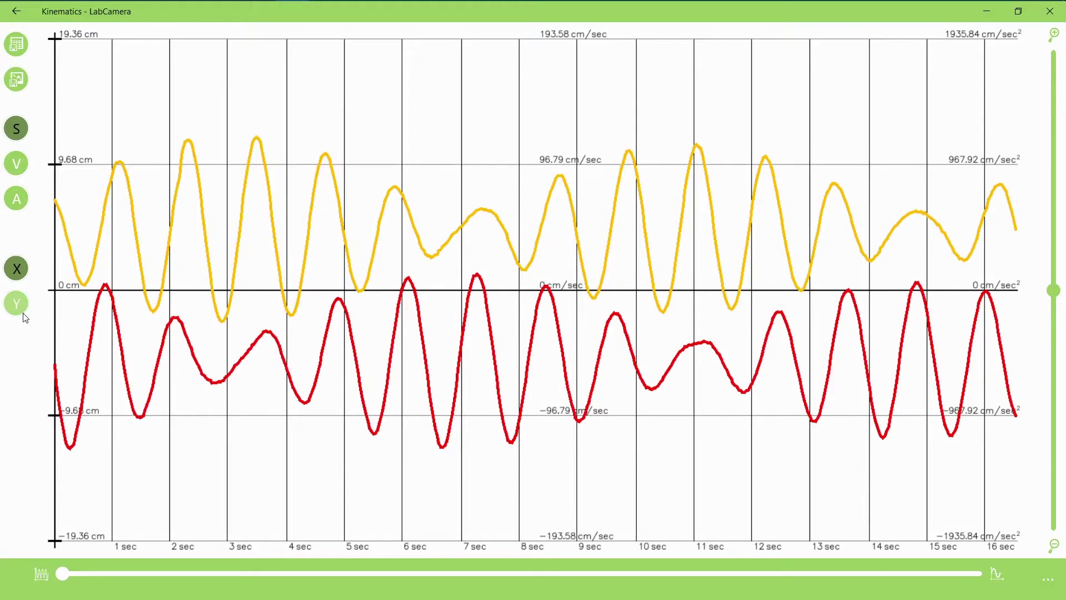
click(23, 315)
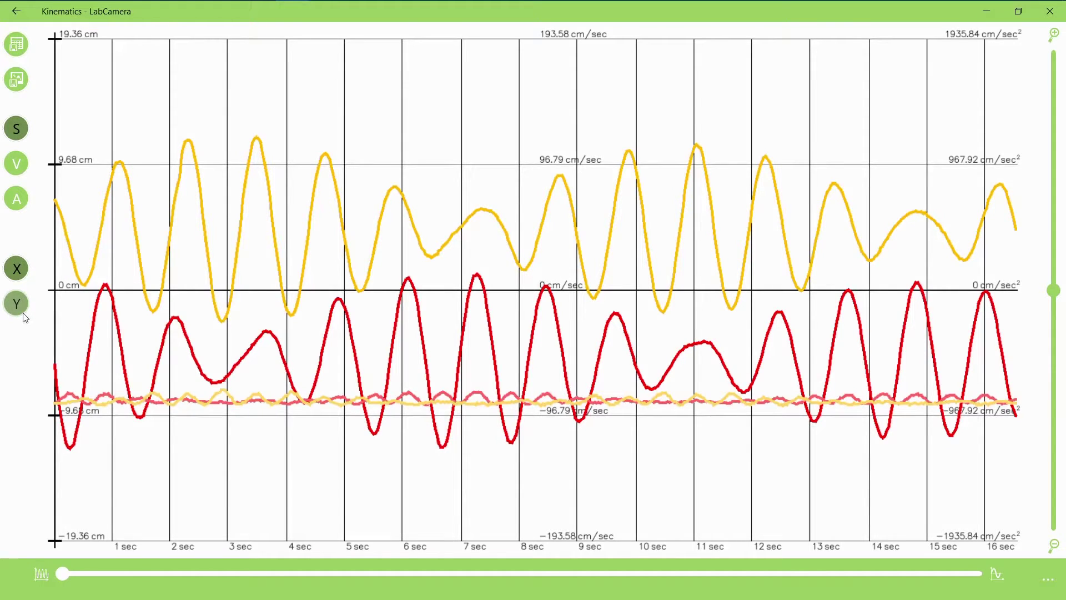
click(24, 314)
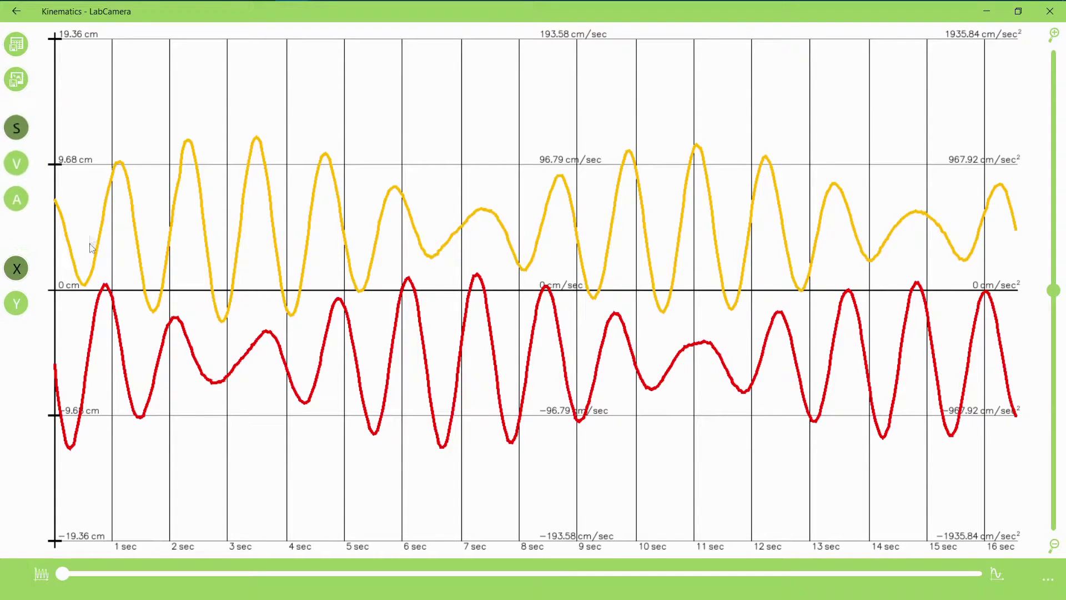
click(25, 174)
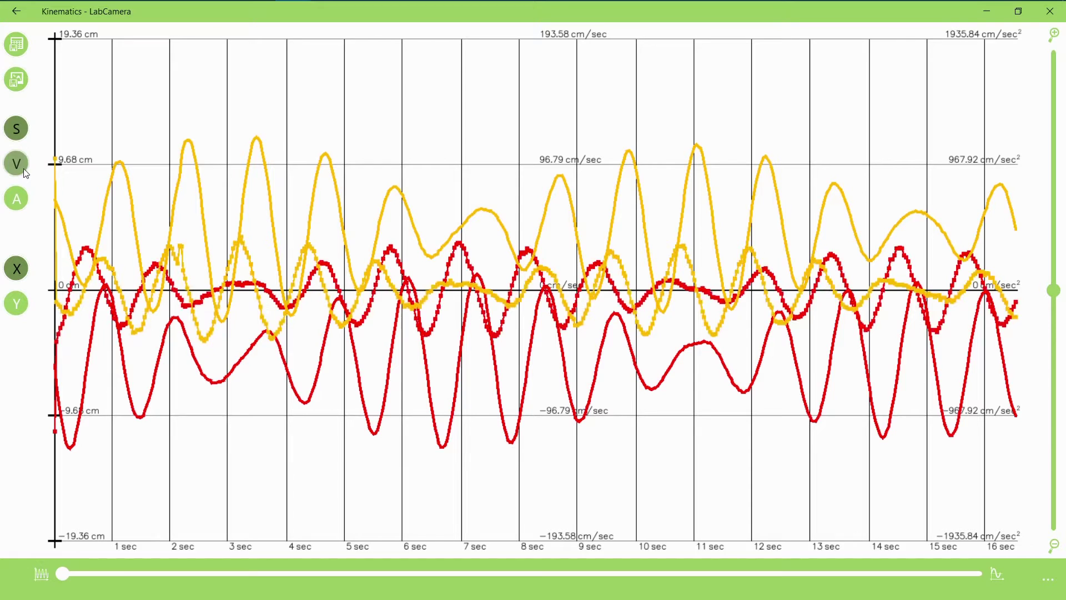
click(25, 136)
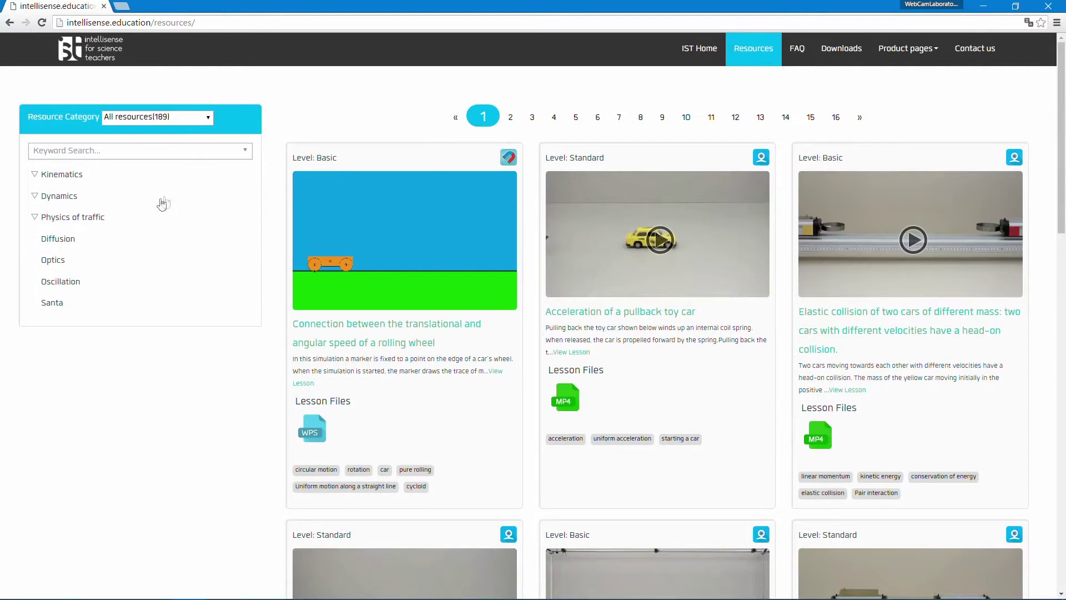
Filter the Intellisense Resources page to the LabCamera Lessons category.
click(207, 122)
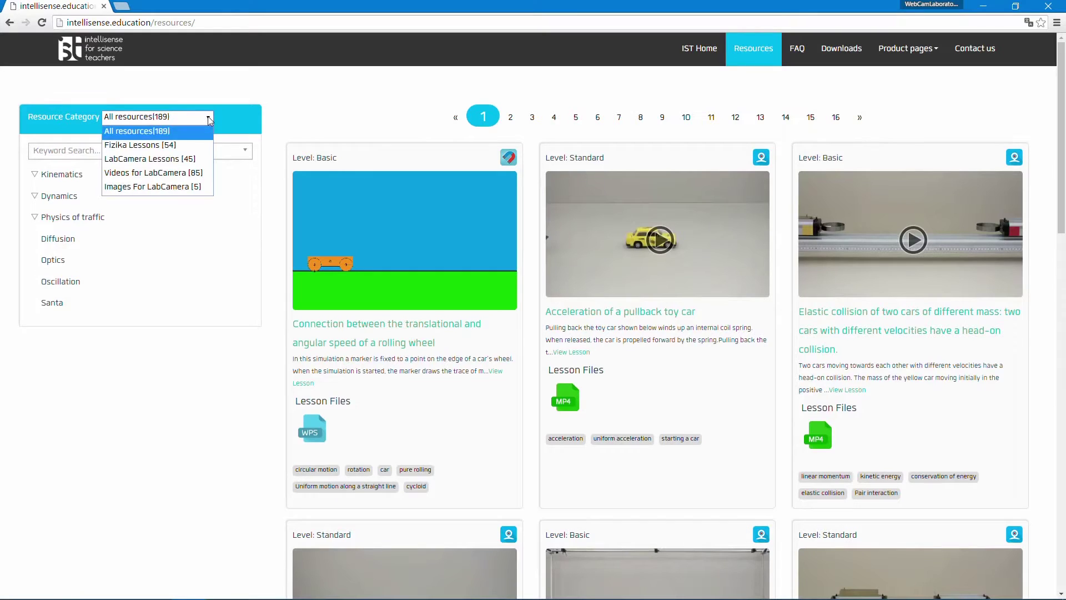
click(198, 161)
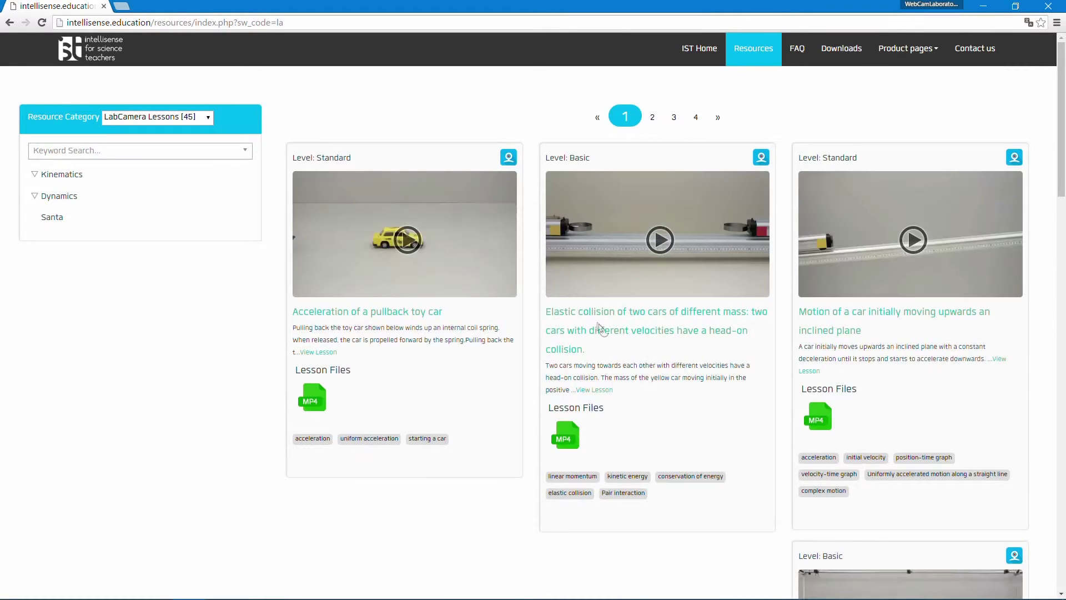
Open the double-mass elastic car collision lesson and download its MP4 video.
scroll(761, 397, down, 12)
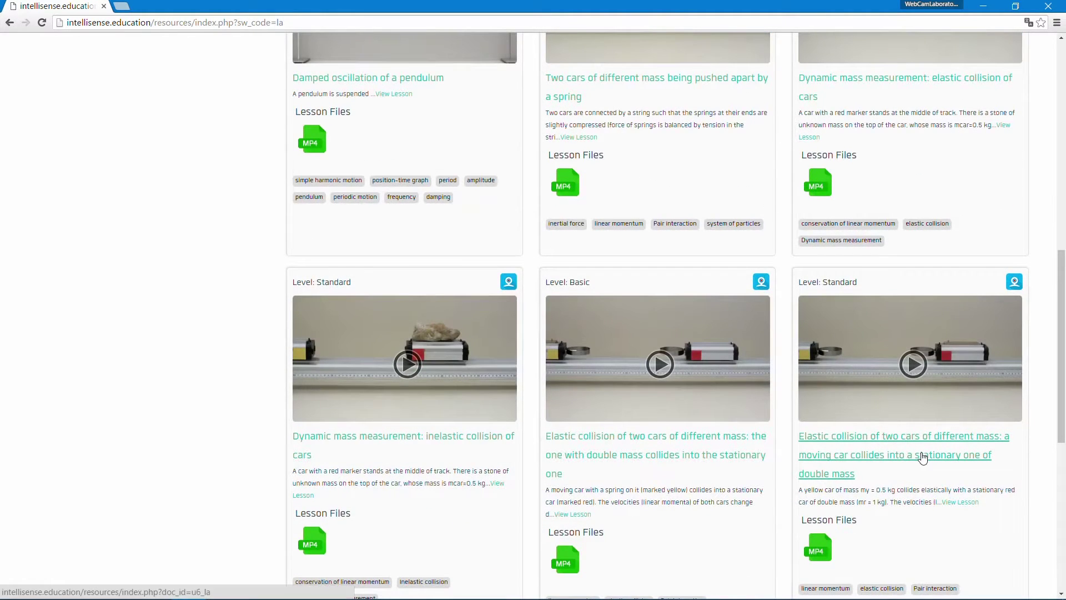
click(921, 452)
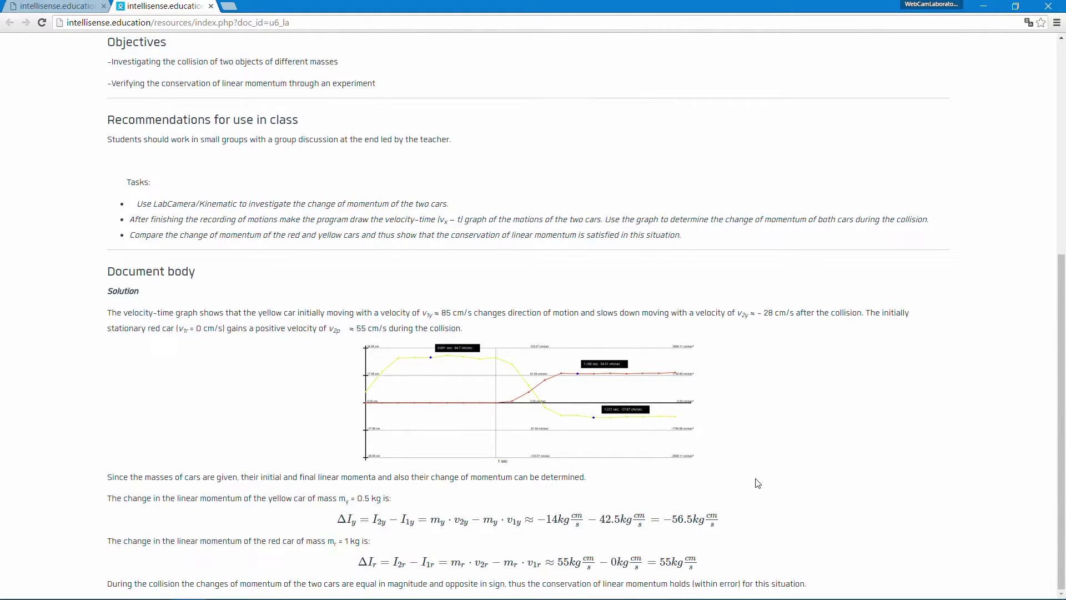
scroll(758, 483, up, 6)
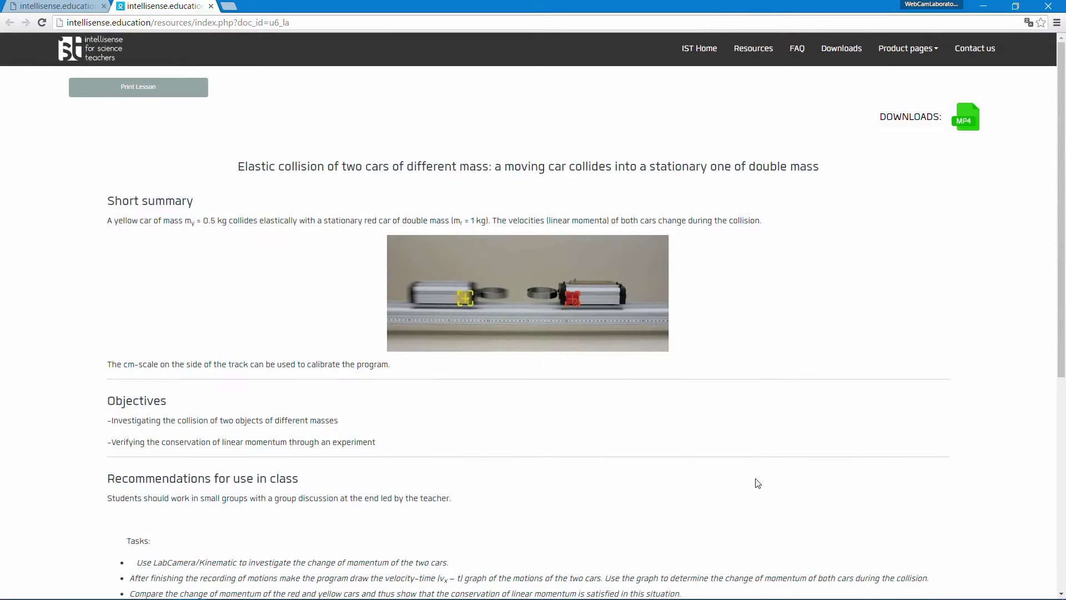
click(963, 133)
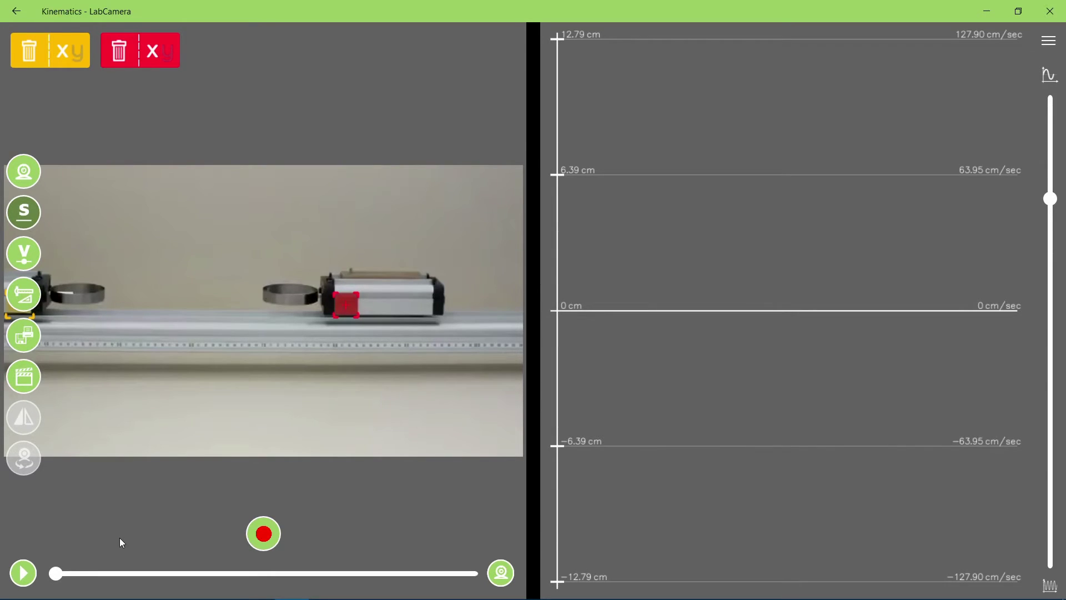
Record the two tracked colliding cars and view their curves on the full-screen graph.
click(261, 539)
click(11, 336)
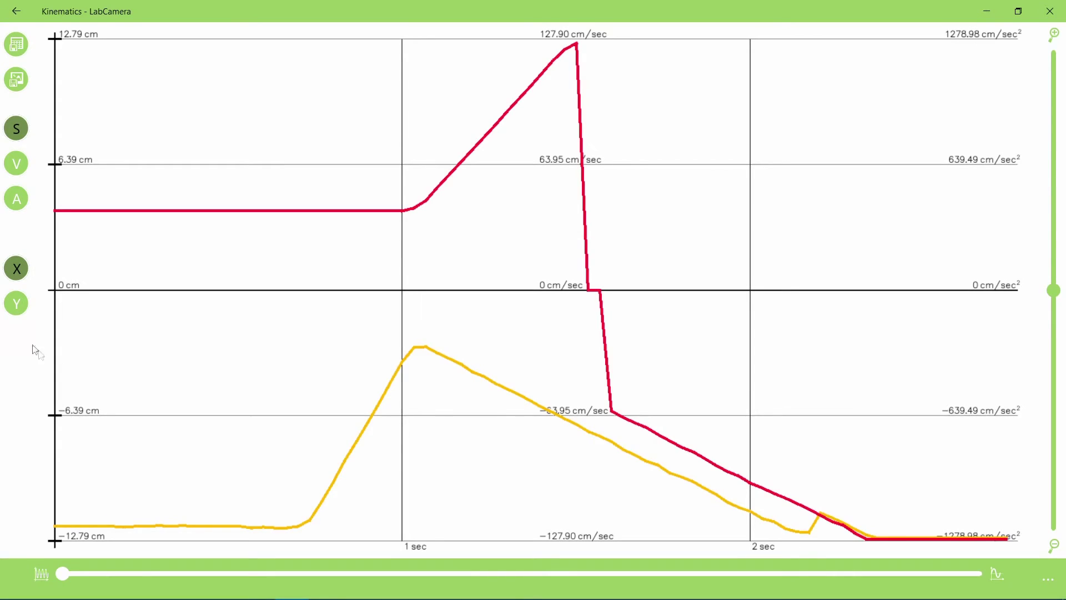
Show the cars' velocity curves on the collision graph, then go back to the live camera view.
click(18, 165)
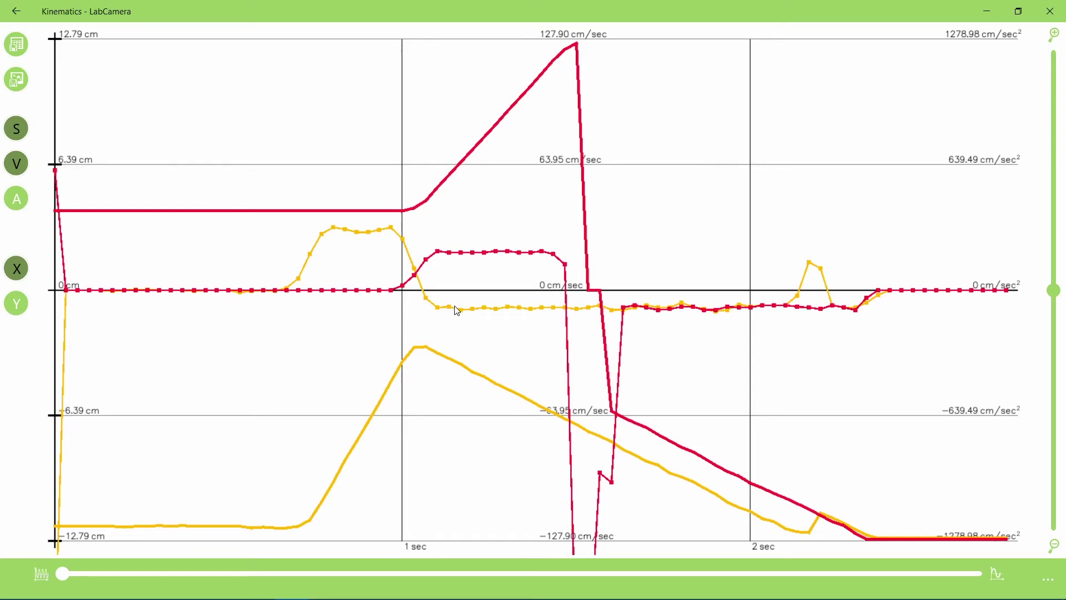
click(16, 12)
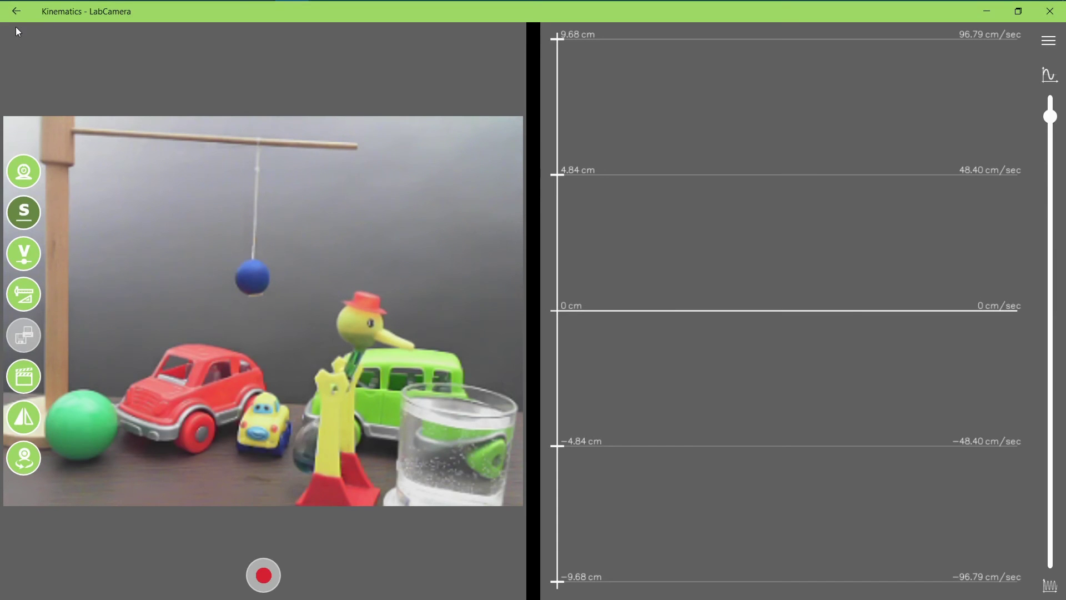
Place a tracker on the yellow duck's head to plot its position as a red trace.
click(362, 301)
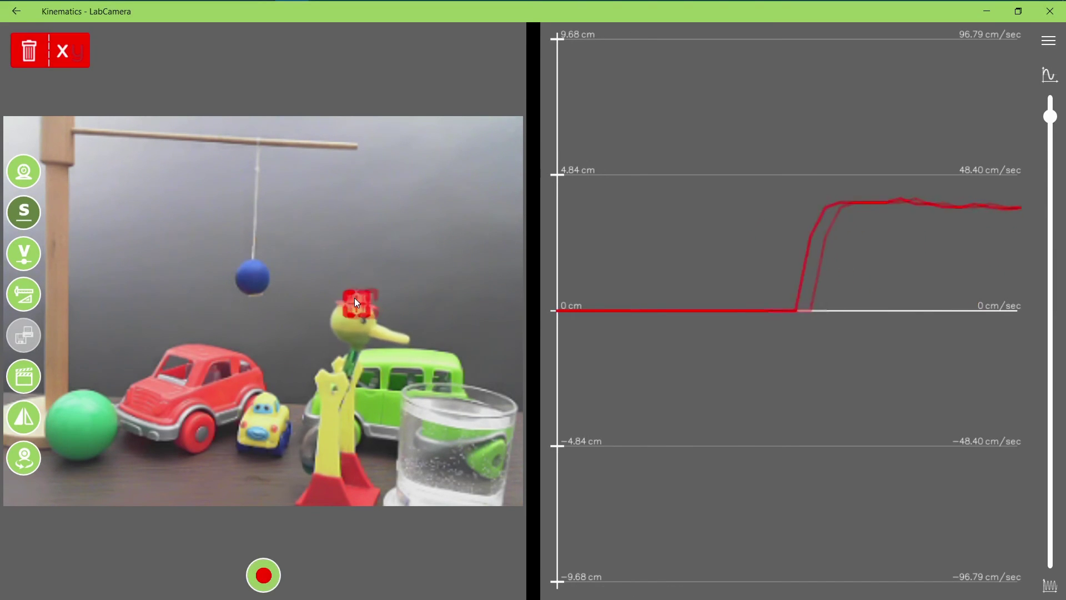